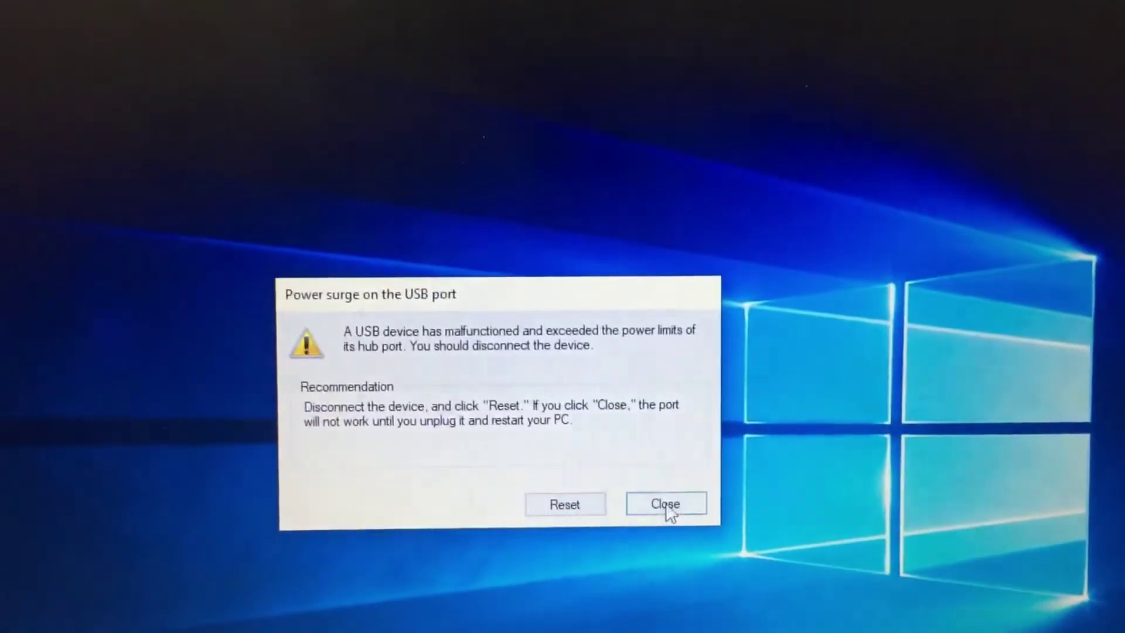
Dismiss the USB power-surge warning and open Device Manager from This PC's Properties.
click(558, 439)
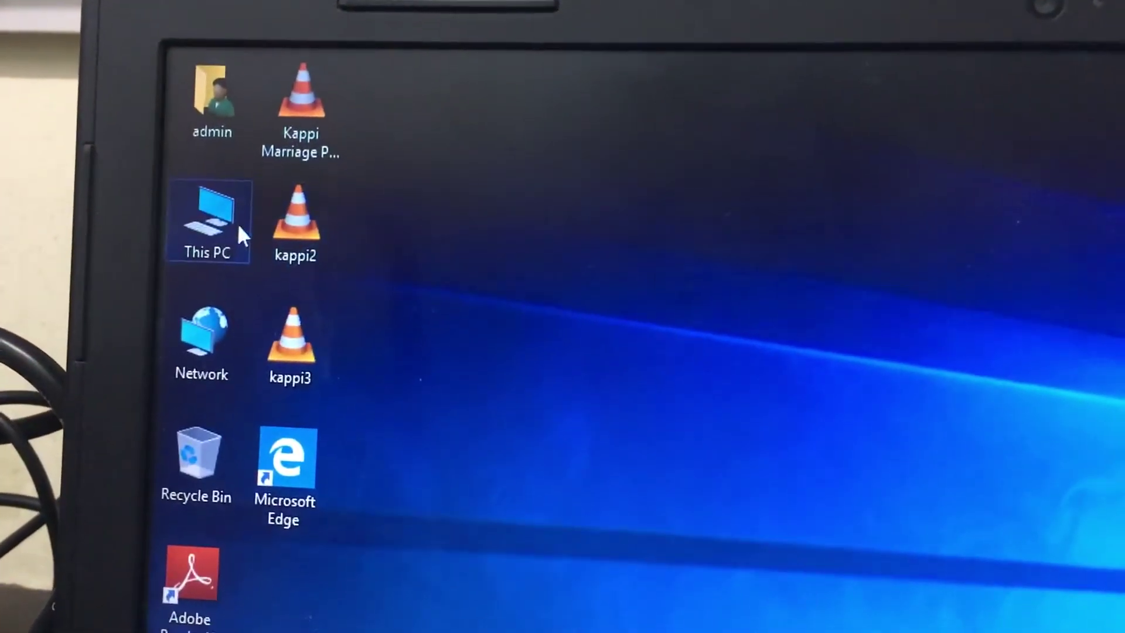
right_click(208, 227)
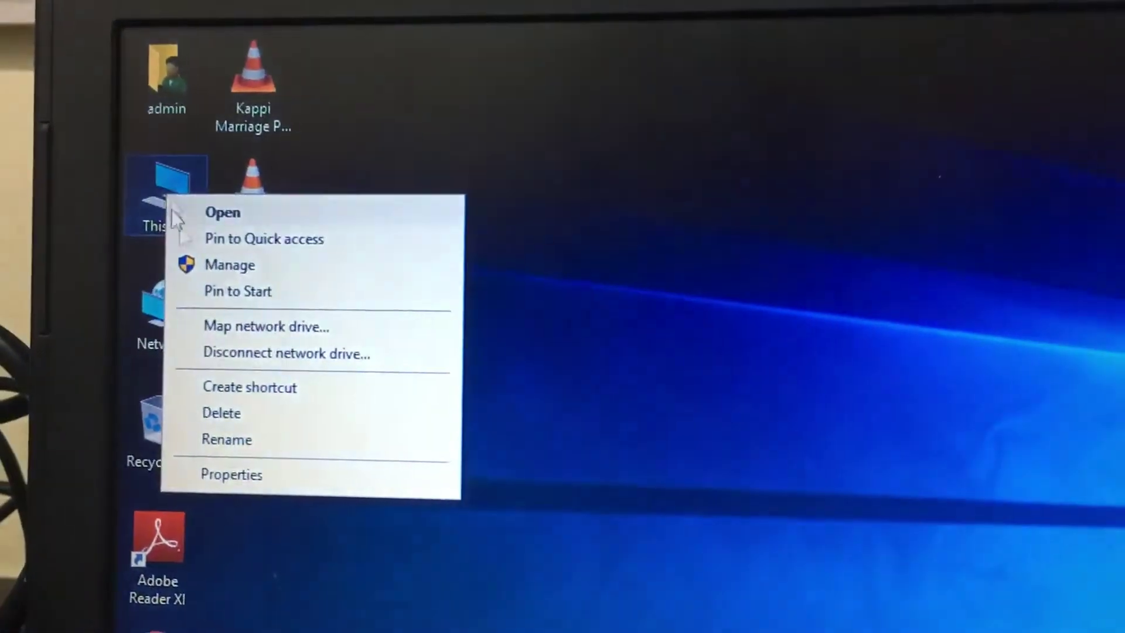
click(248, 476)
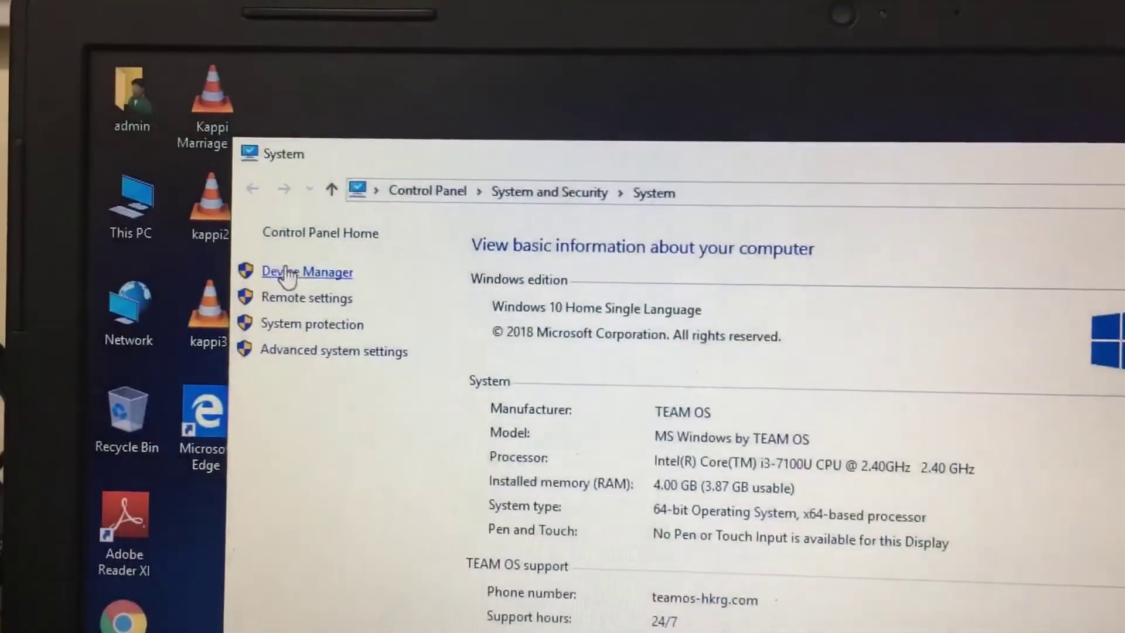
click(290, 272)
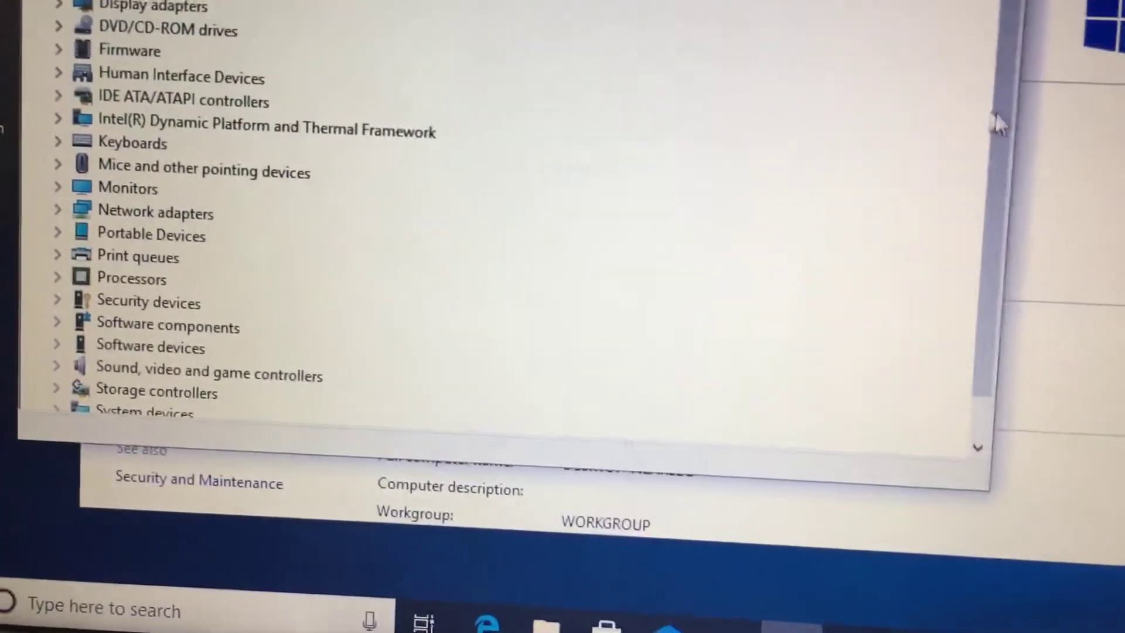
scroll(1002, 113, down, 2)
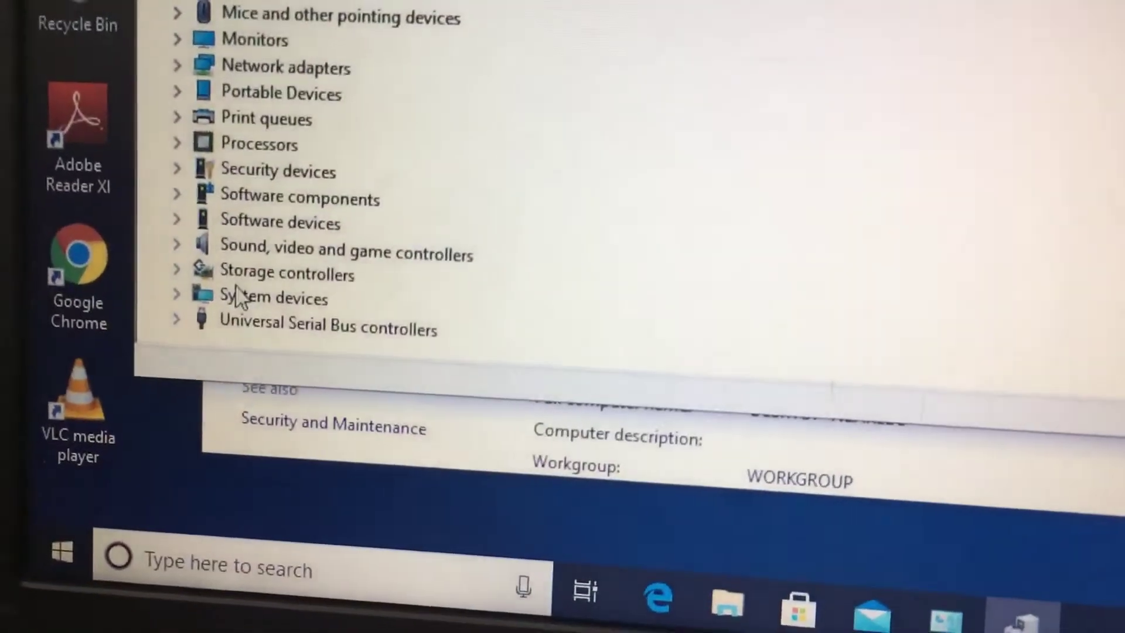
Expand Universal Serial Bus controllers and bring up the Intel USB 3.0 host controller's options.
click(179, 321)
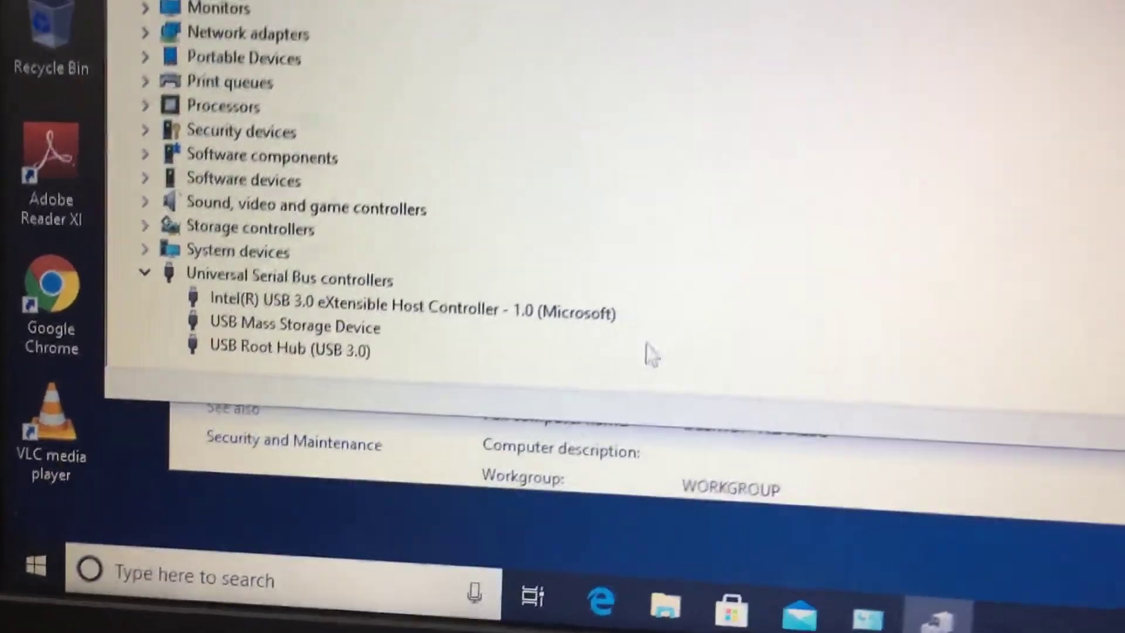
click(387, 310)
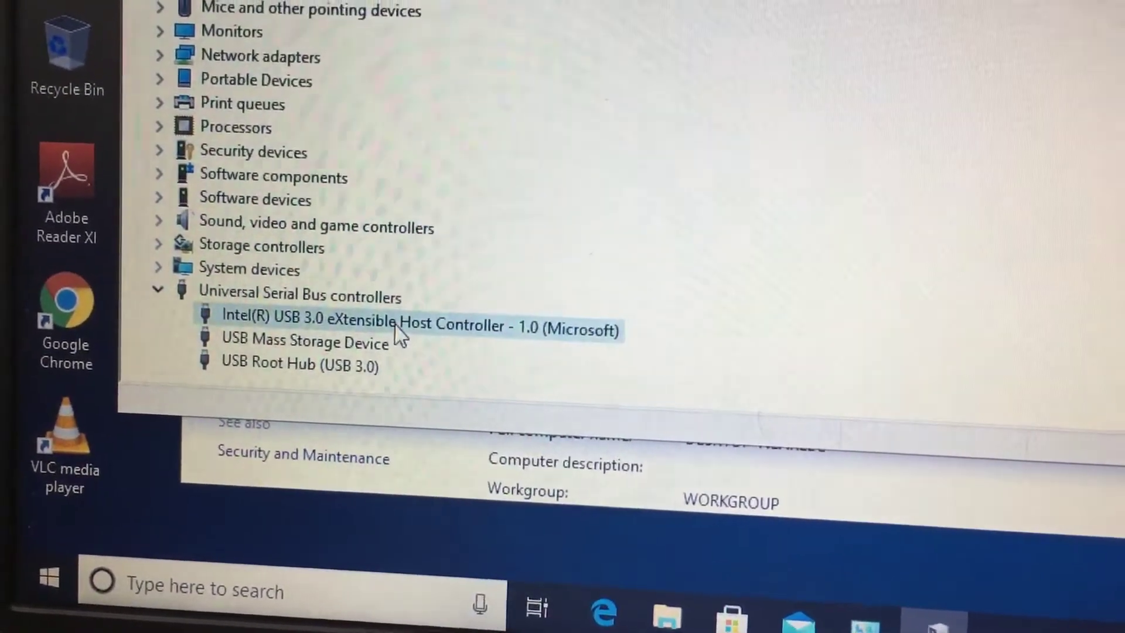
right_click(400, 333)
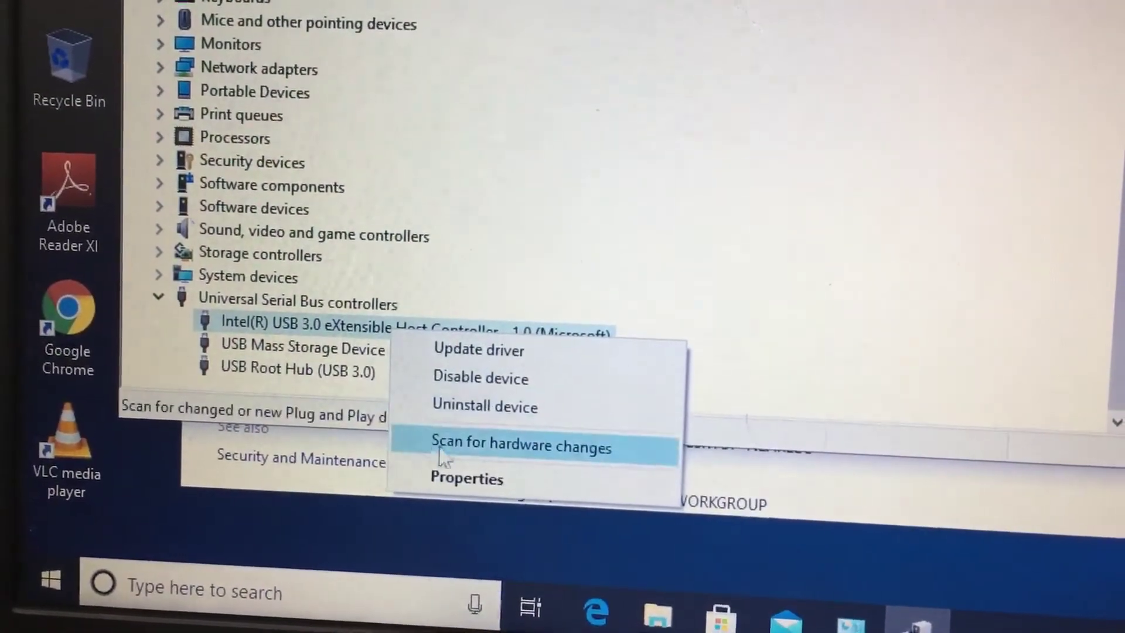
Uncheck 'Allow the computer to turn off this device' on the Intel USB 3.0 controller's Power Management tab.
click(444, 477)
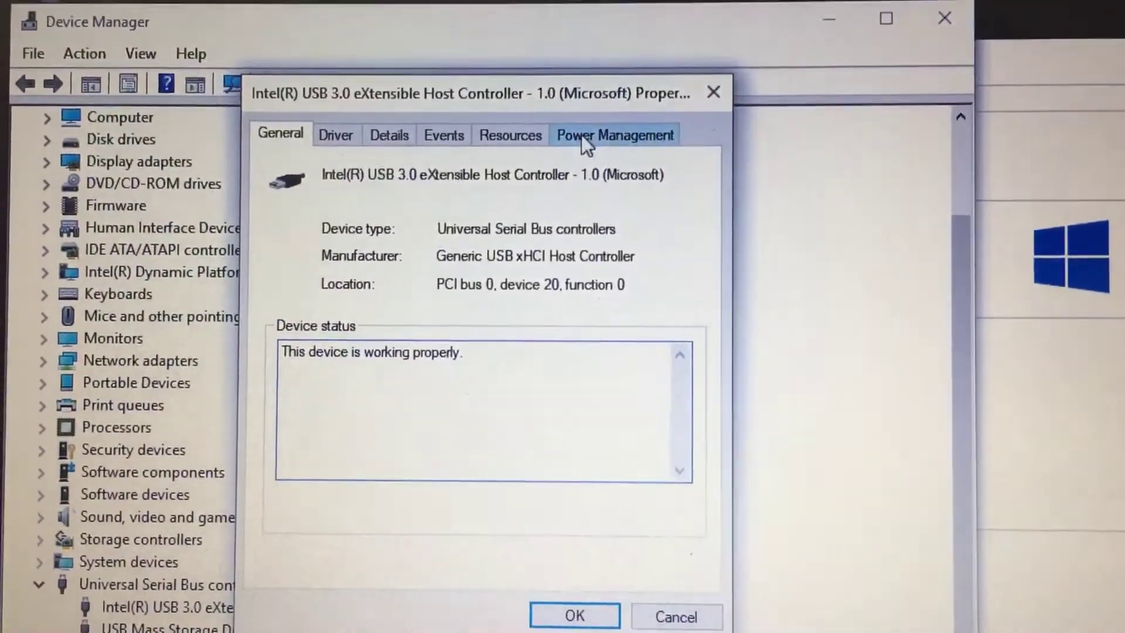
click(581, 135)
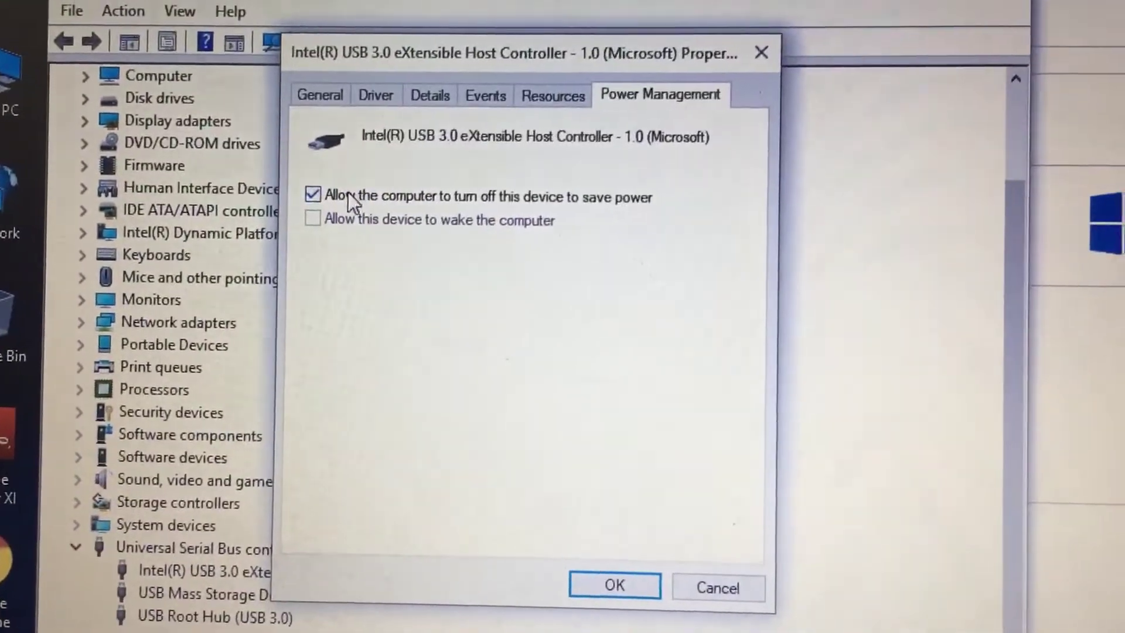
click(348, 195)
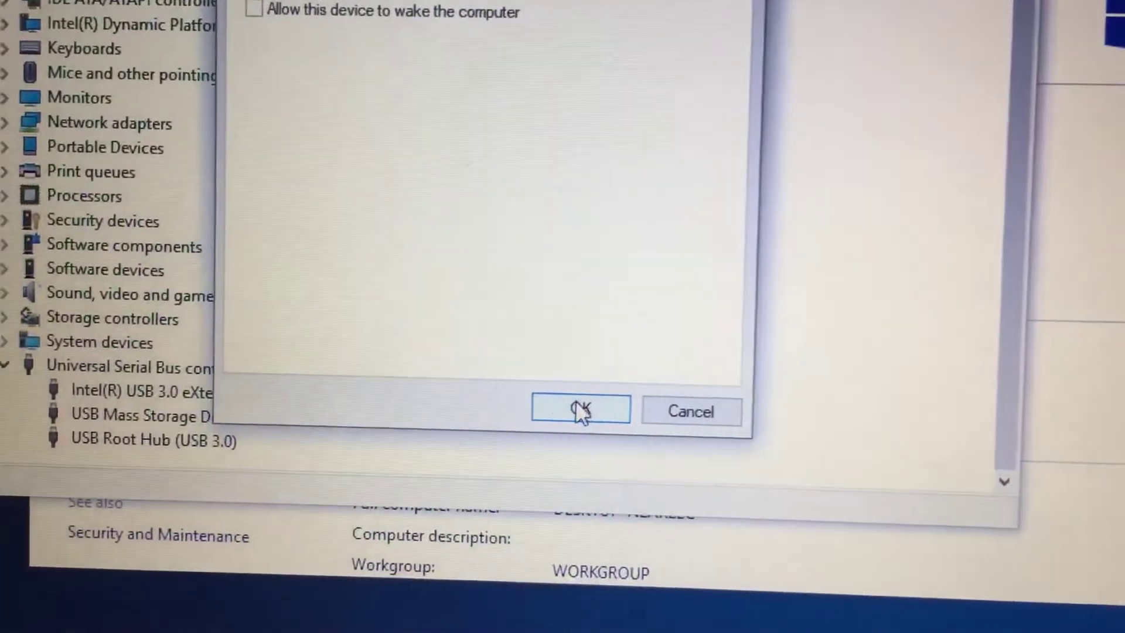
click(576, 409)
click(315, 385)
Uncheck 'Allow the computer to turn off this device' for the USB Mass Storage Device.
right_click(313, 384)
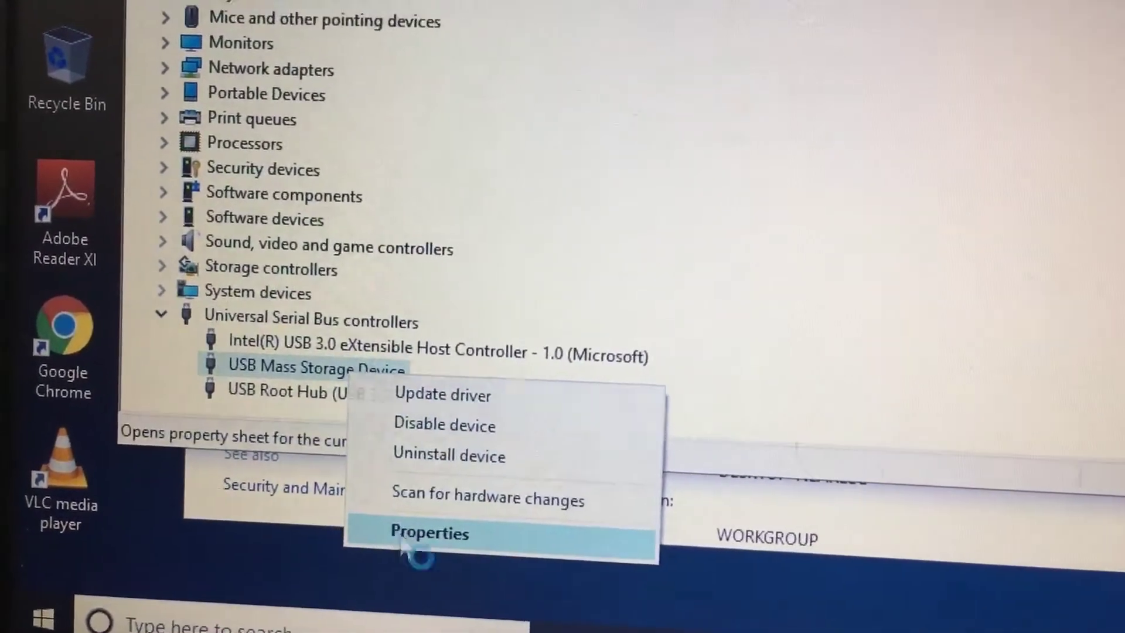
click(398, 534)
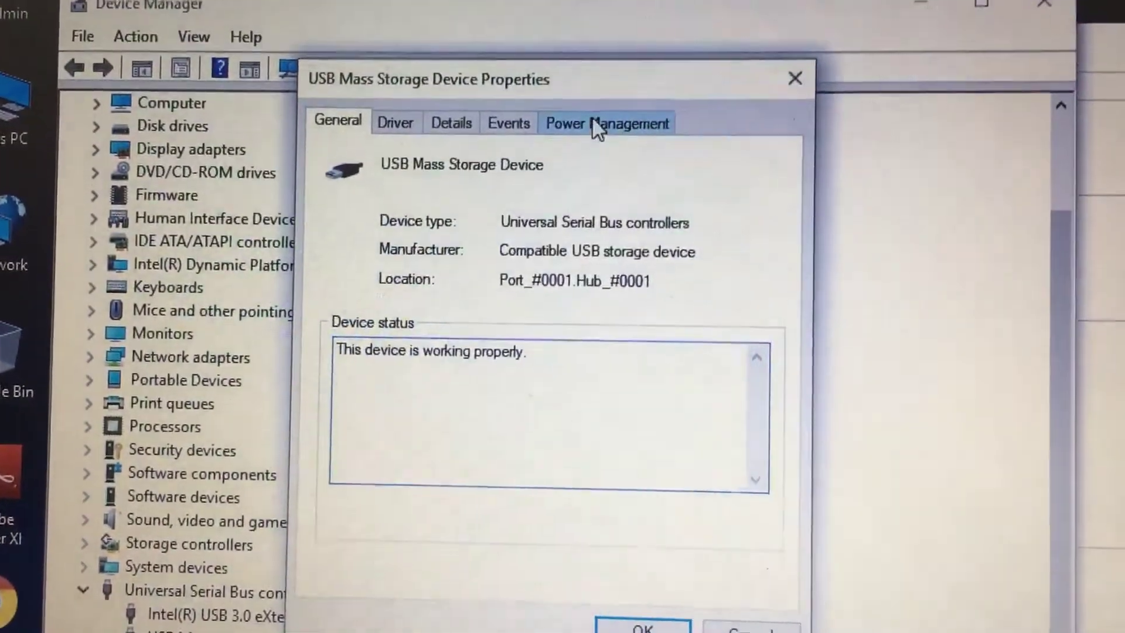
click(595, 126)
click(411, 217)
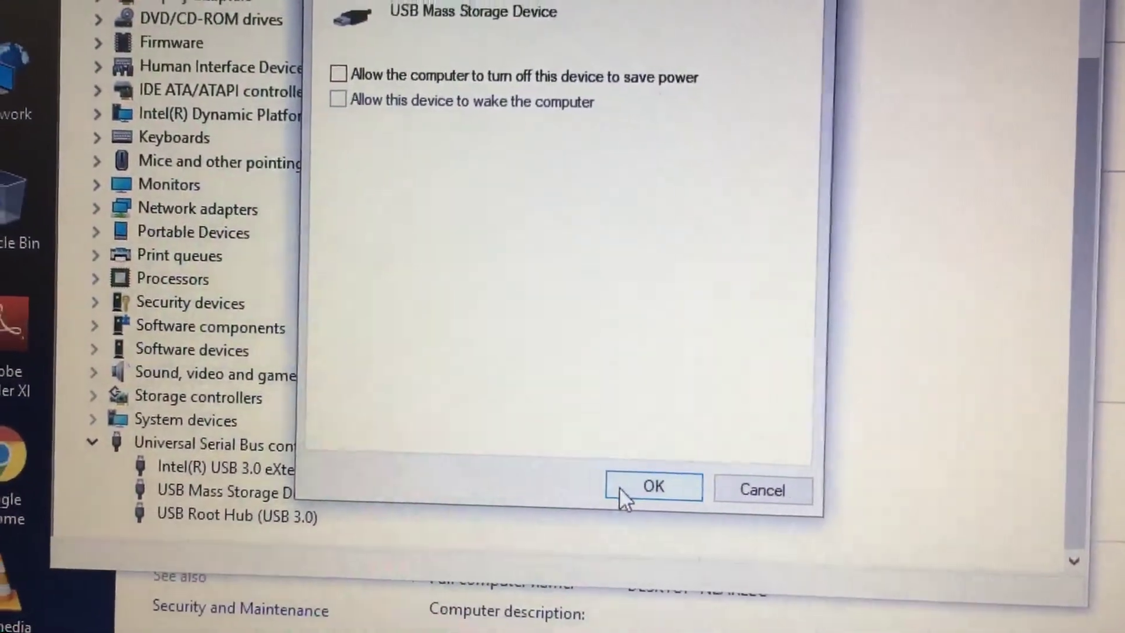
click(618, 488)
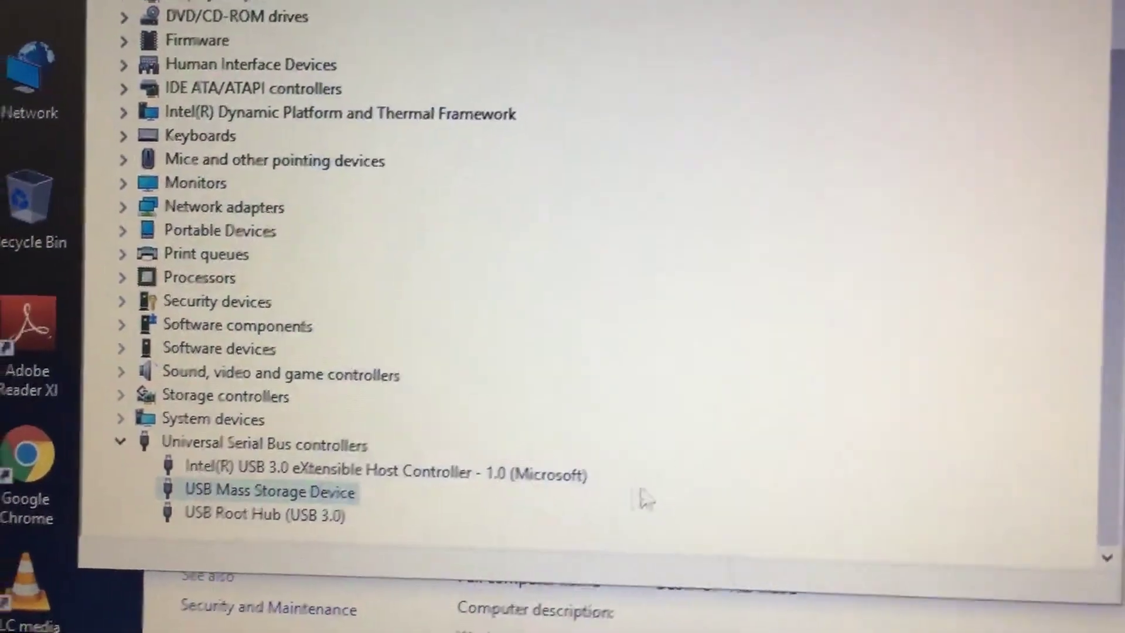
Uncheck 'Allow the computer to turn off this device' for USB Root Hub (USB 3.0).
right_click(354, 501)
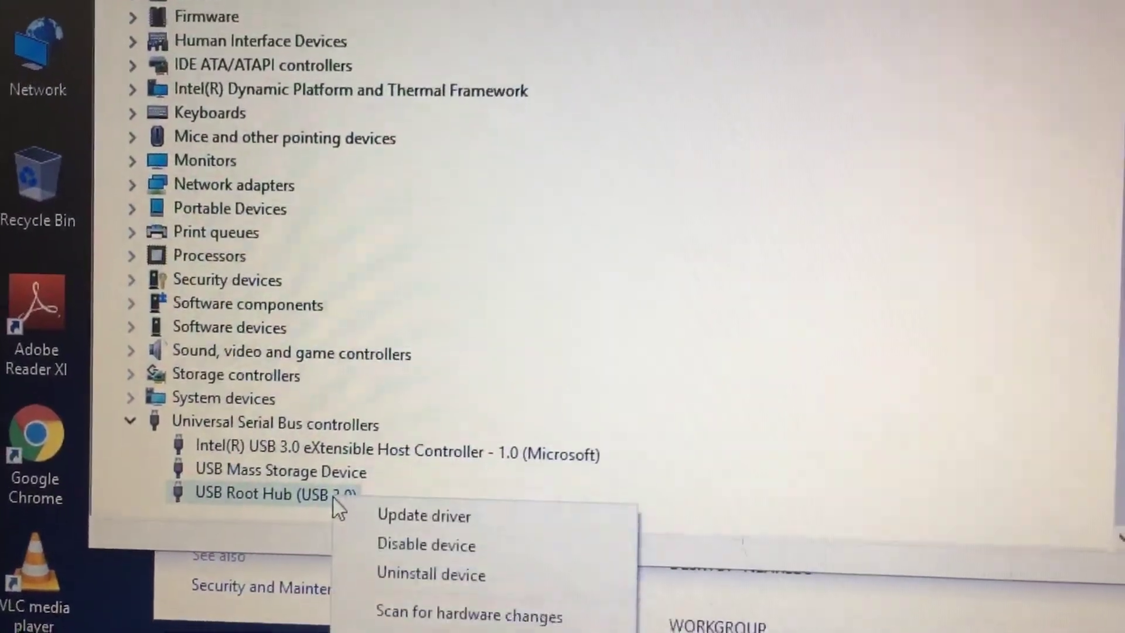
click(395, 583)
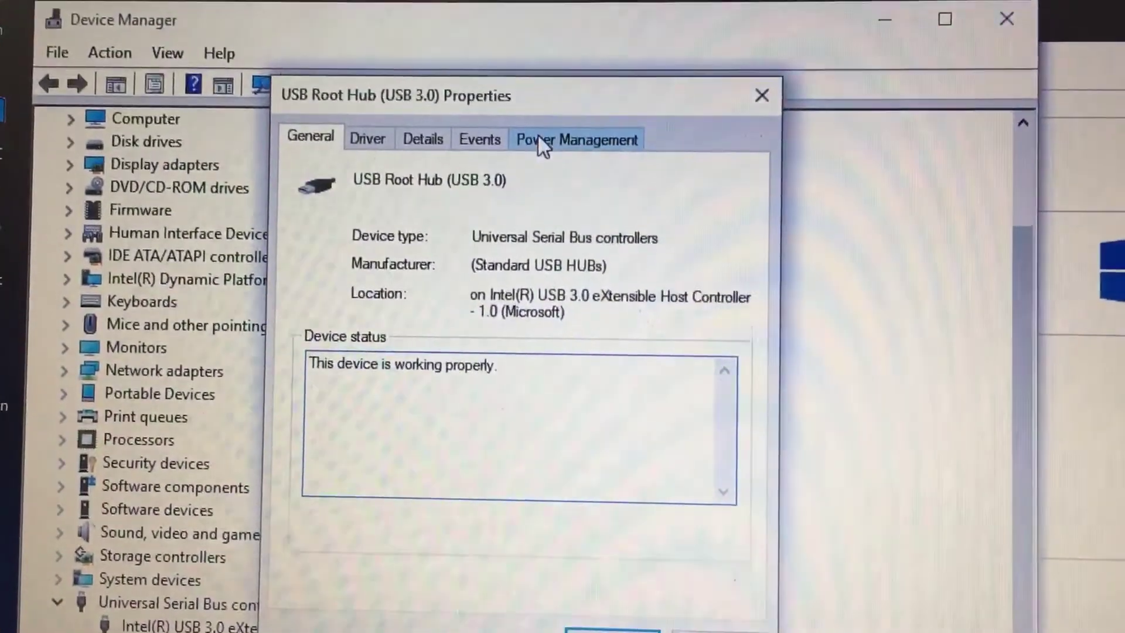
click(543, 139)
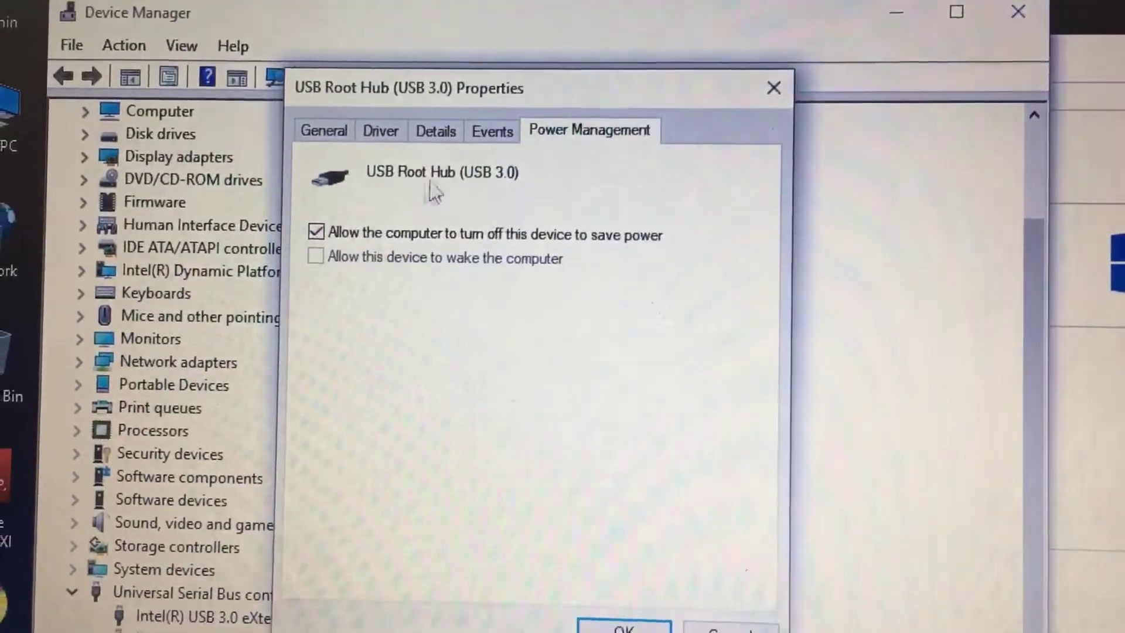
click(383, 201)
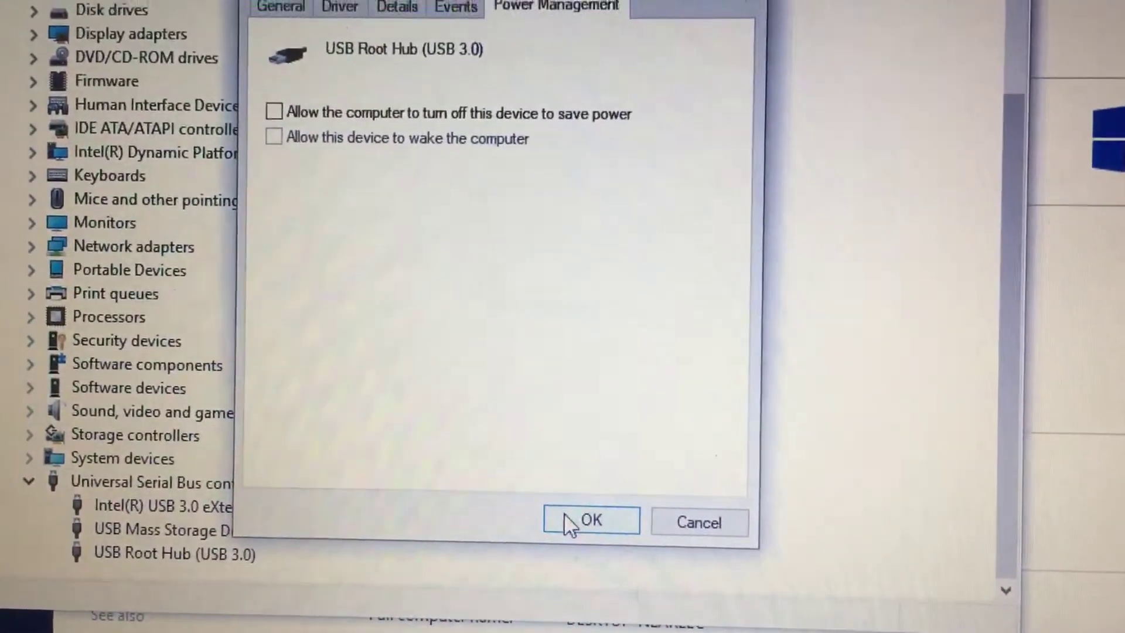
click(585, 501)
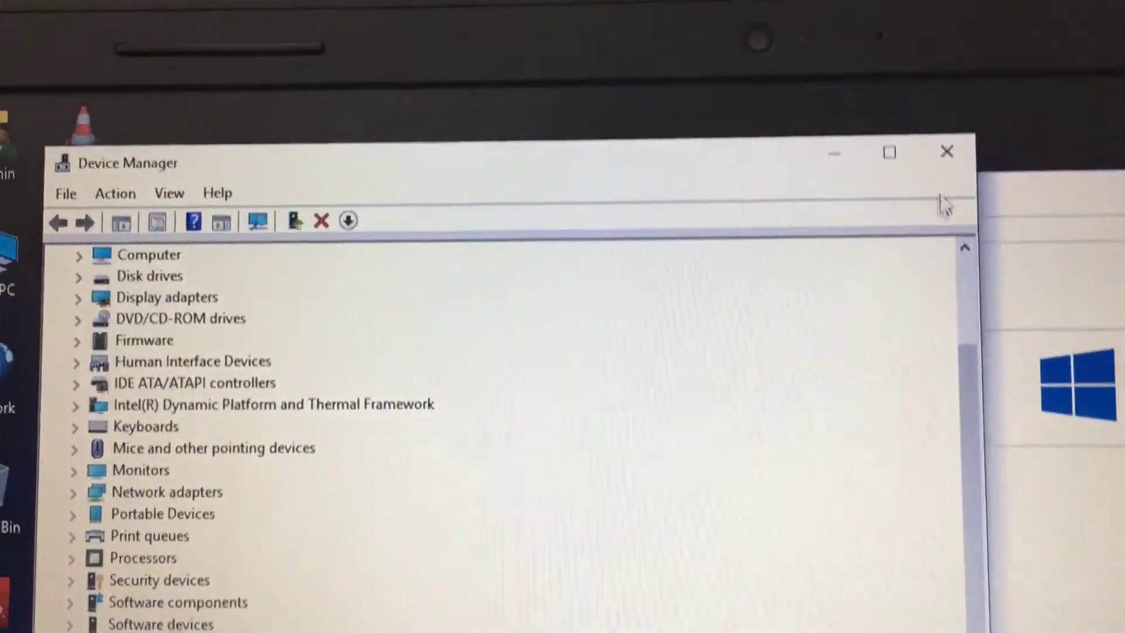
Close Device Manager and the System window, then bring up Start's power options.
click(897, 166)
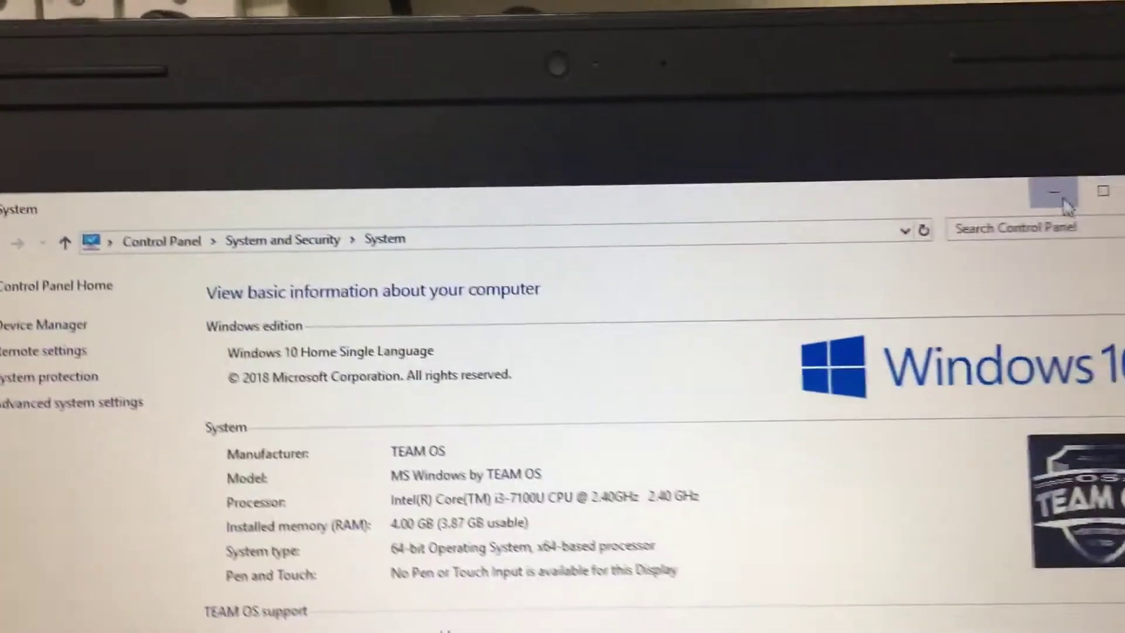
click(1035, 239)
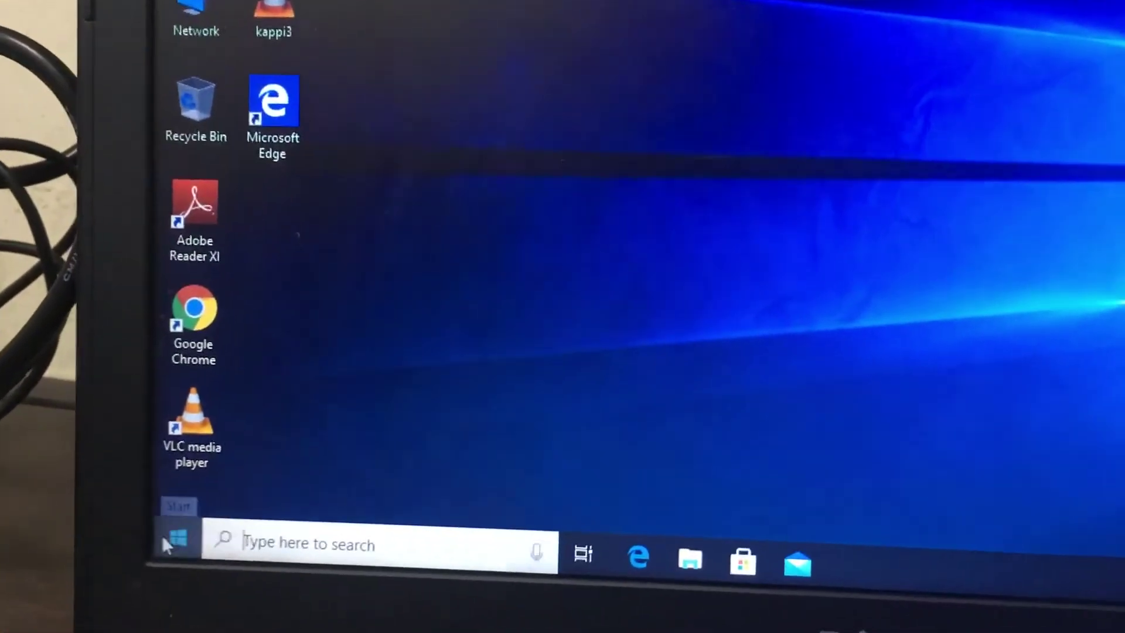
click(175, 533)
click(149, 461)
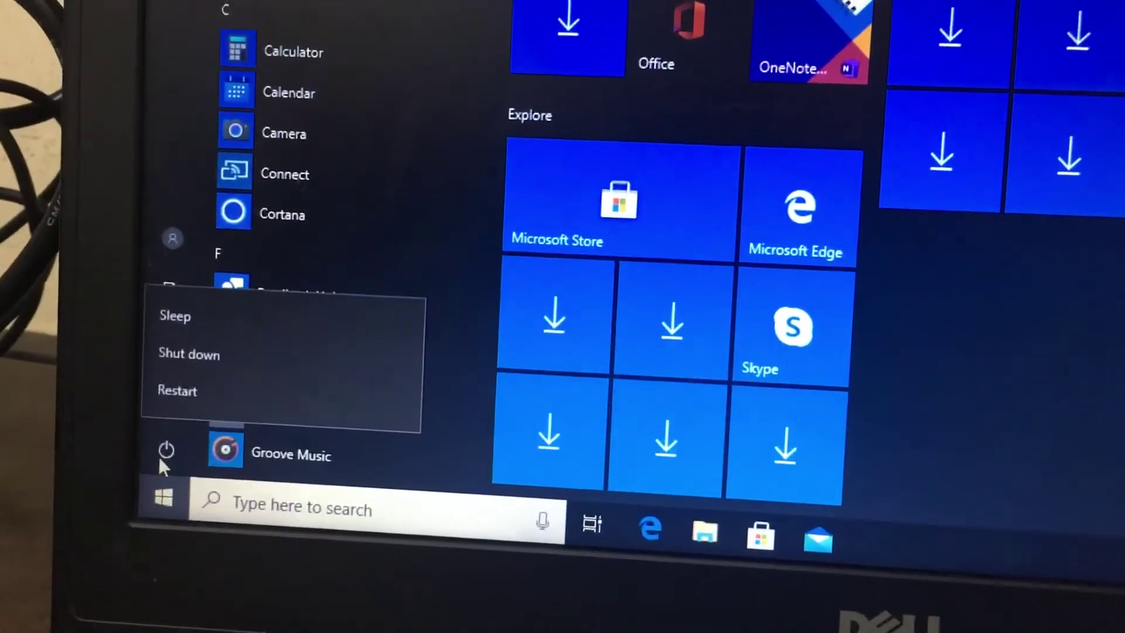